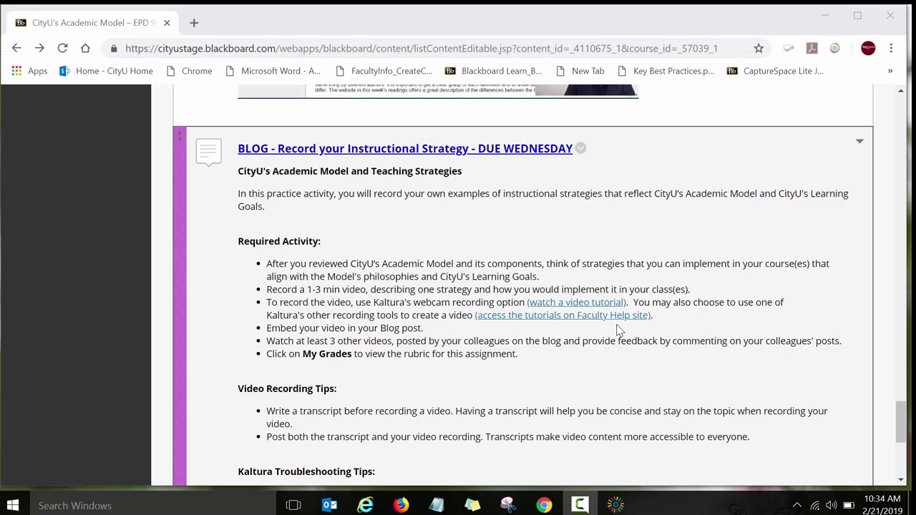
# Open the blog "BLOG - Record your Instructional Strategy - DUE WEDNESDAY" and start a new blog entry.
pyautogui.click(503, 149)
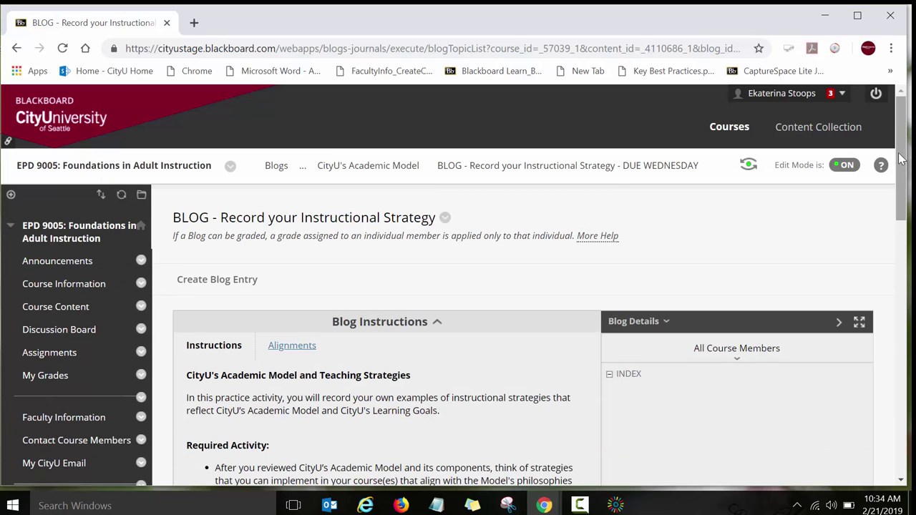
pyautogui.moveTo(905, 158); pyautogui.dragTo(903, 206)
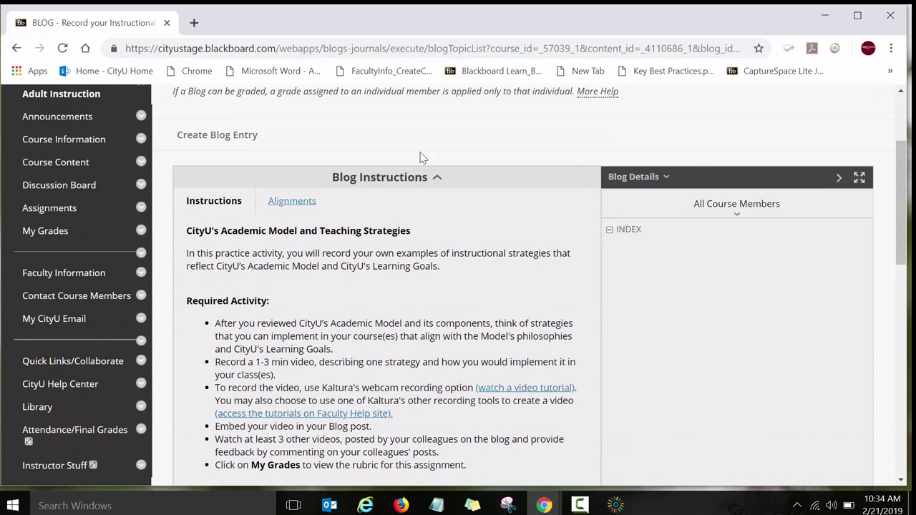
pyautogui.click(205, 143)
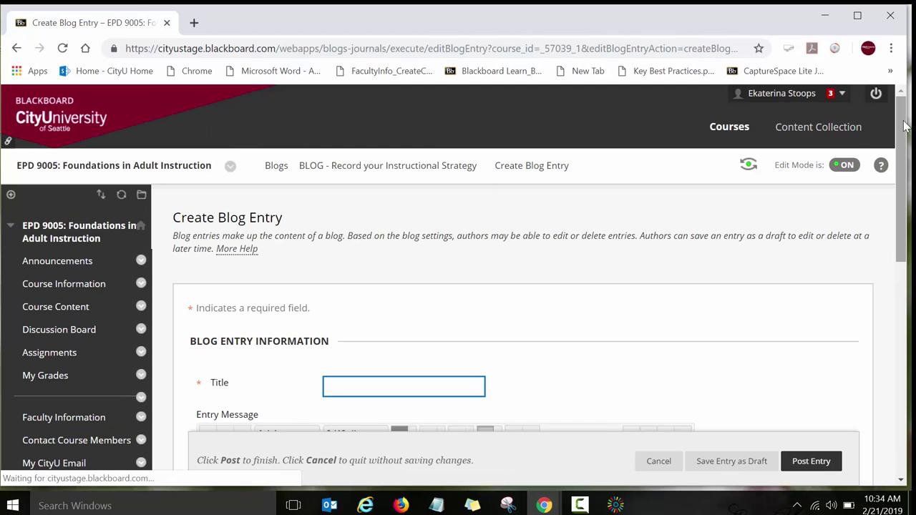
# Title the blog entry "Instructional Strategy".
pyautogui.moveTo(905, 140); pyautogui.dragTo(905, 179)
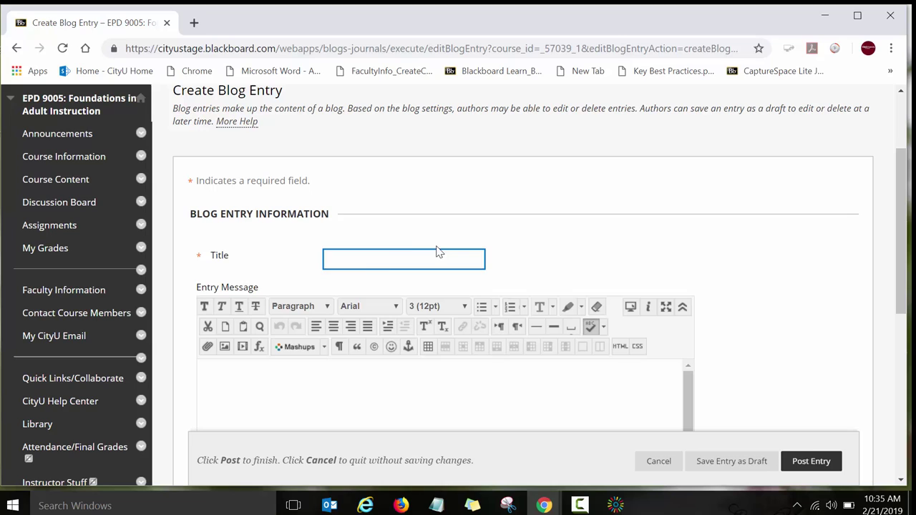
pyautogui.click(353, 261)
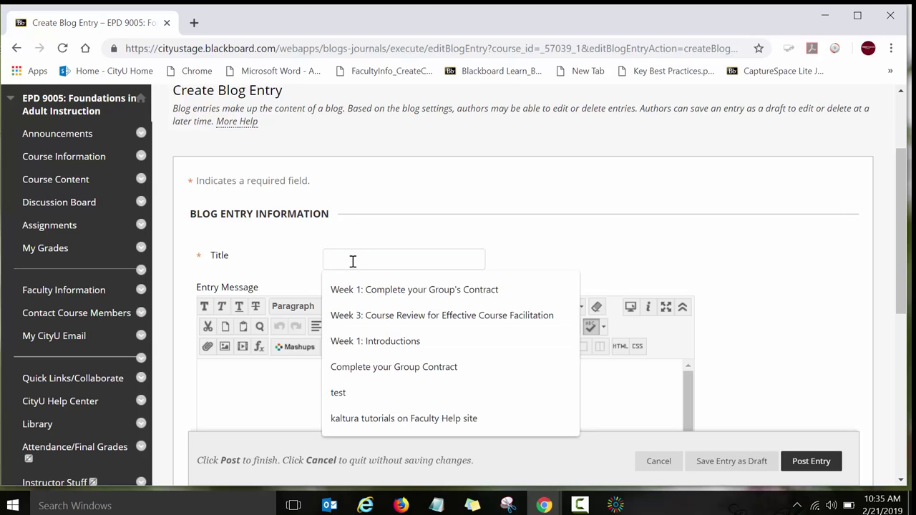
pyautogui.write('Instructional Strategy')
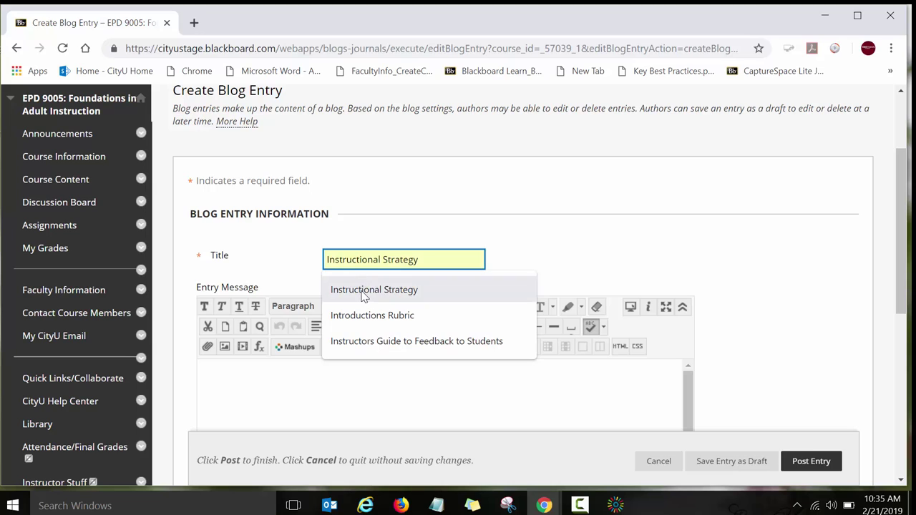
pyautogui.click(363, 294)
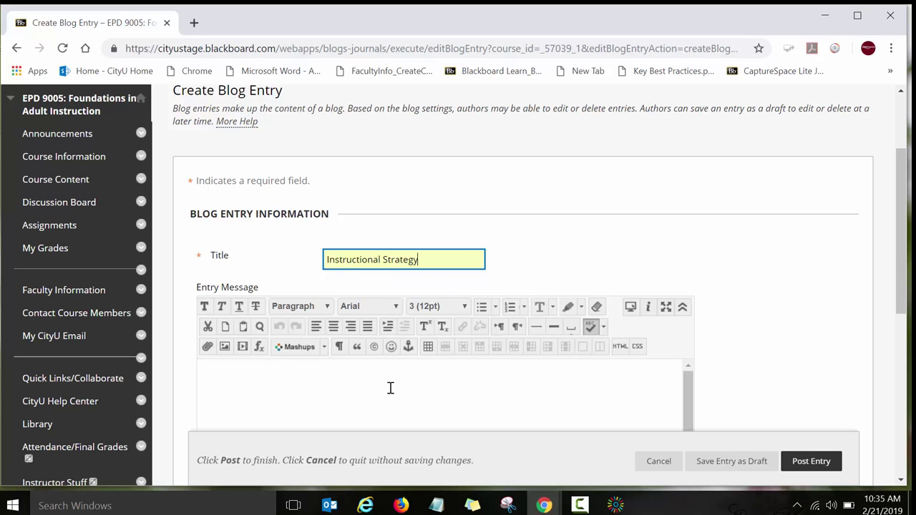
# Add new Kaltura media from the entry's message editor using CaptureSpace Lite, and switch to the Kaltura CaptureSpace Desktop Recorder.
pyautogui.click(325, 347)
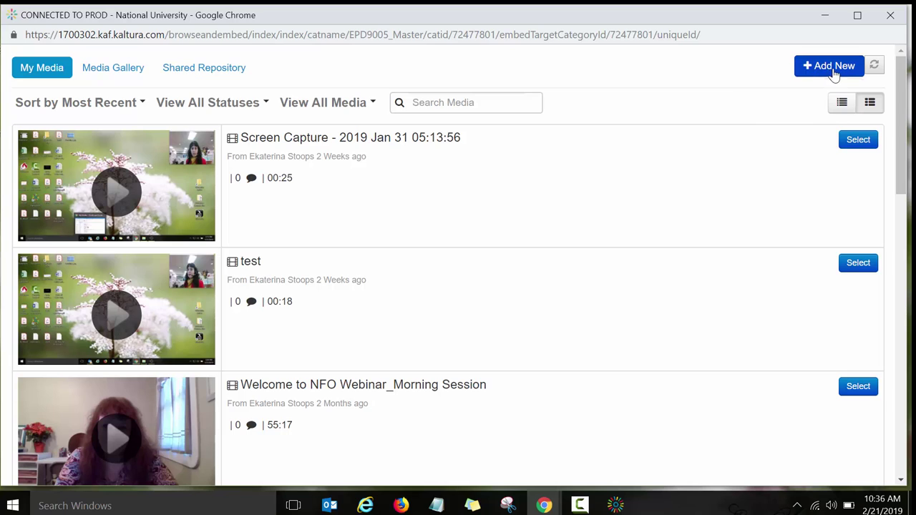
pyautogui.click(834, 76)
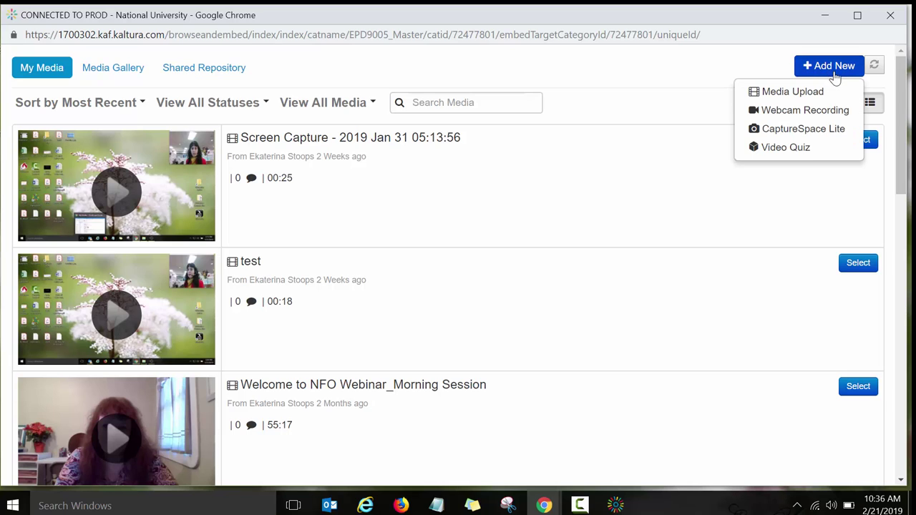
pyautogui.click(794, 130)
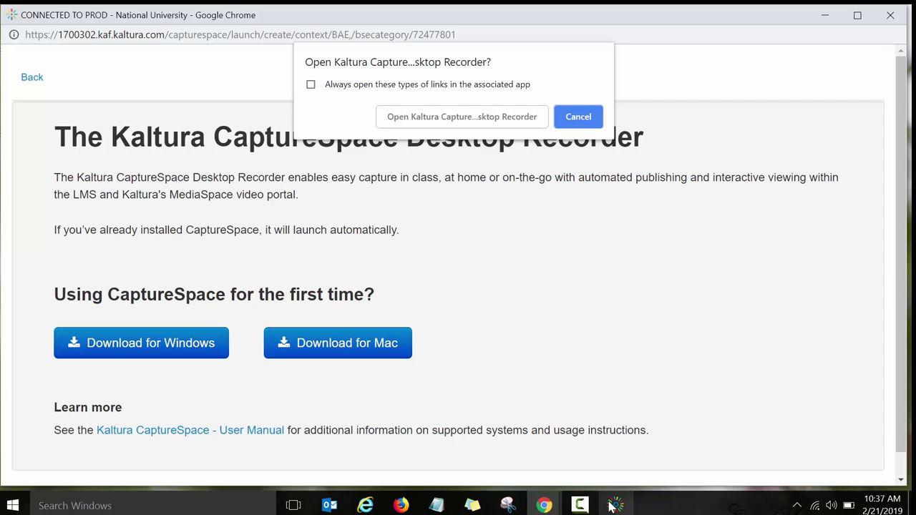
pyautogui.moveTo(624, 506)
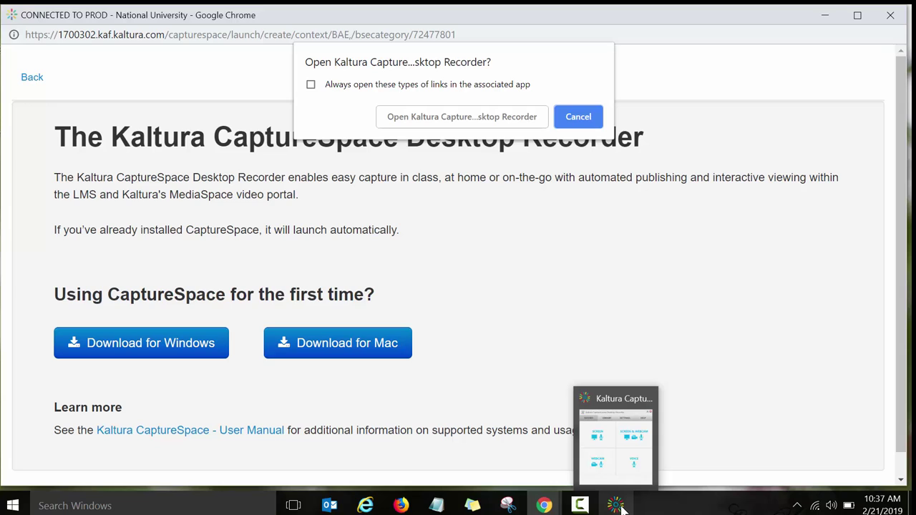
pyautogui.click(620, 505)
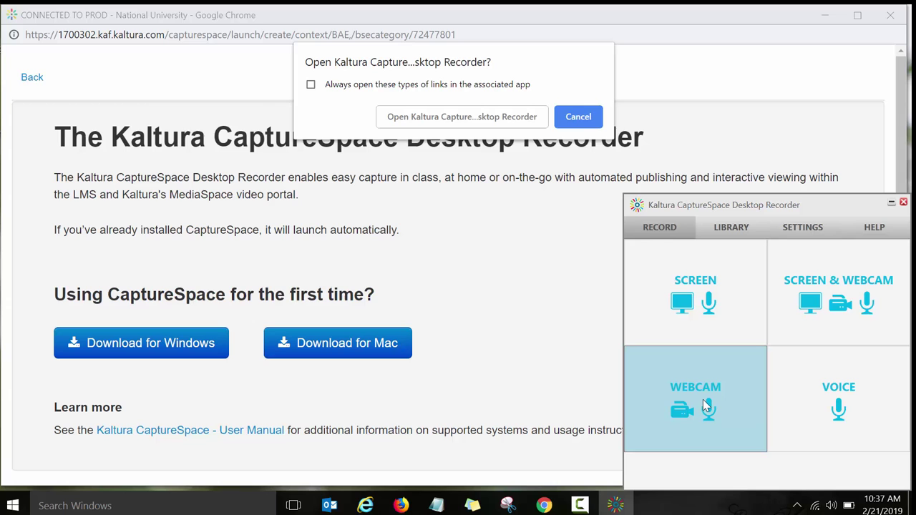
# Record a webcam video of about 12 seconds and finish its preview without editing the clip.
pyautogui.click(703, 399)
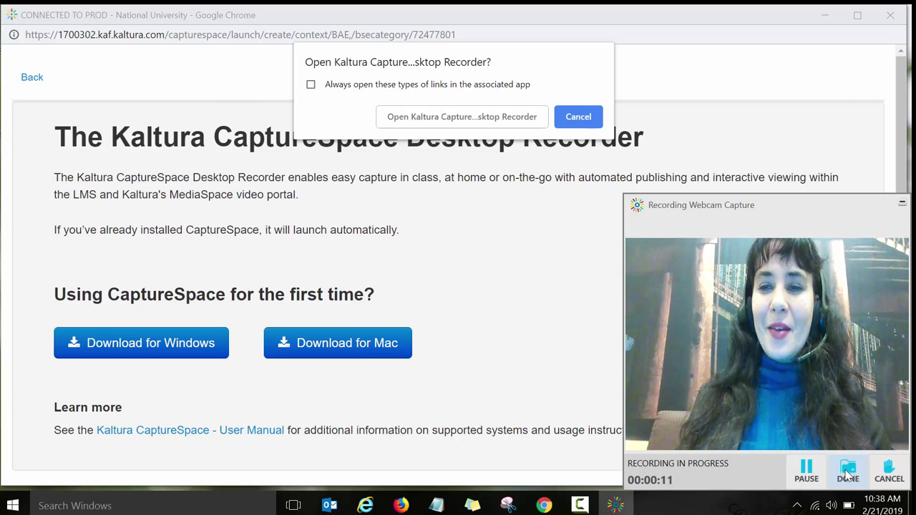
pyautogui.click(847, 472)
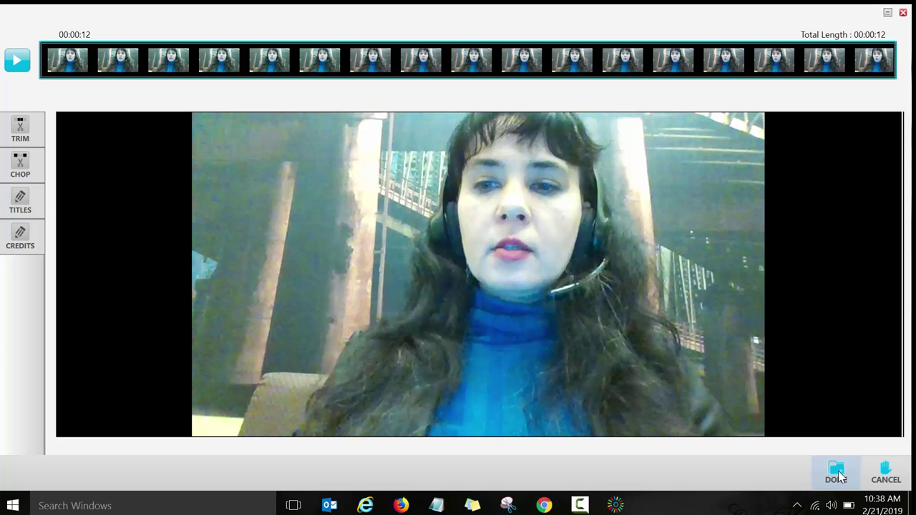
pyautogui.click(835, 474)
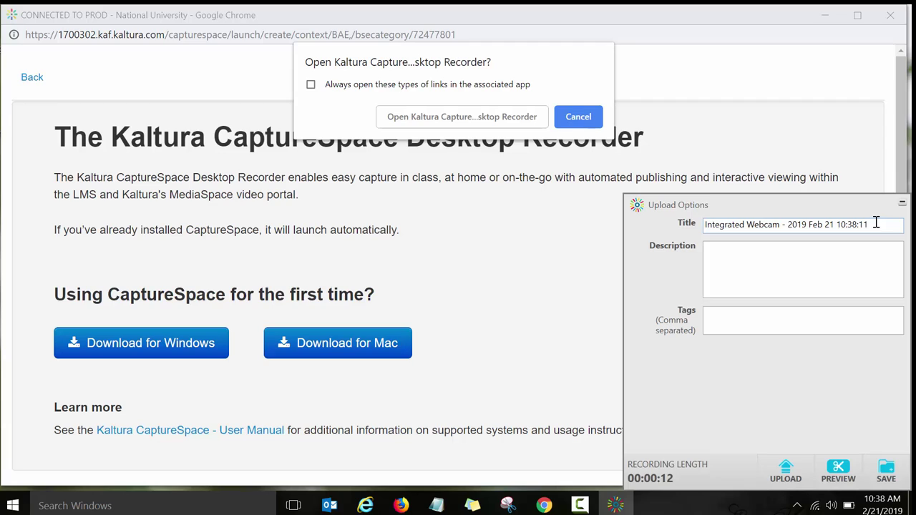
# Change the recording's title to "Integrated Webcam - test".
pyautogui.moveTo(875, 223); pyautogui.dragTo(792, 222)
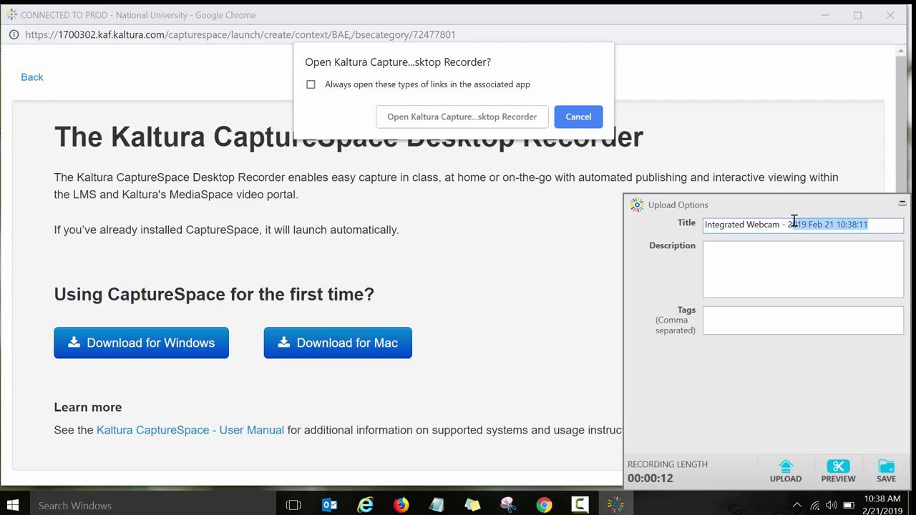
pyautogui.press('BackSpace')
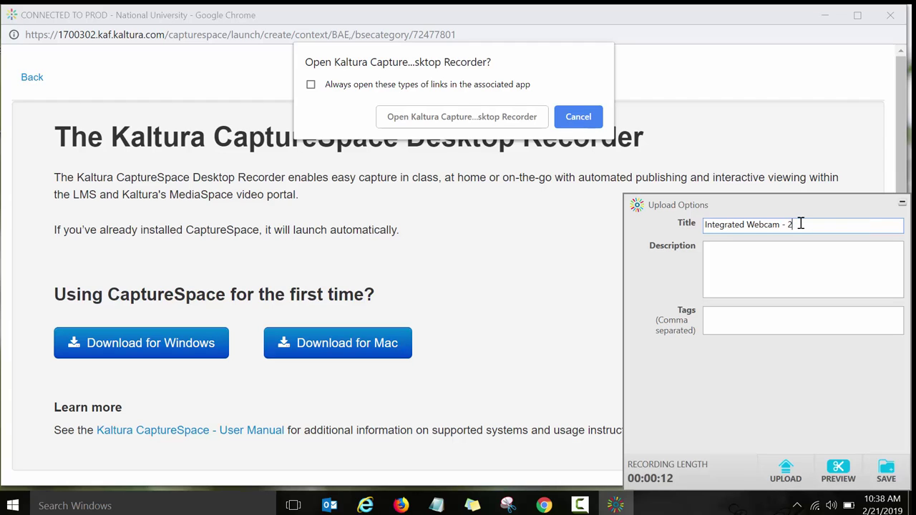
pyautogui.write('test')
pyautogui.press('BackSpace')
pyautogui.press('BackSpace')
pyautogui.press('BackSpace')
pyautogui.press('BackSpace')
pyautogui.press('BackSpace')
pyautogui.write('test')
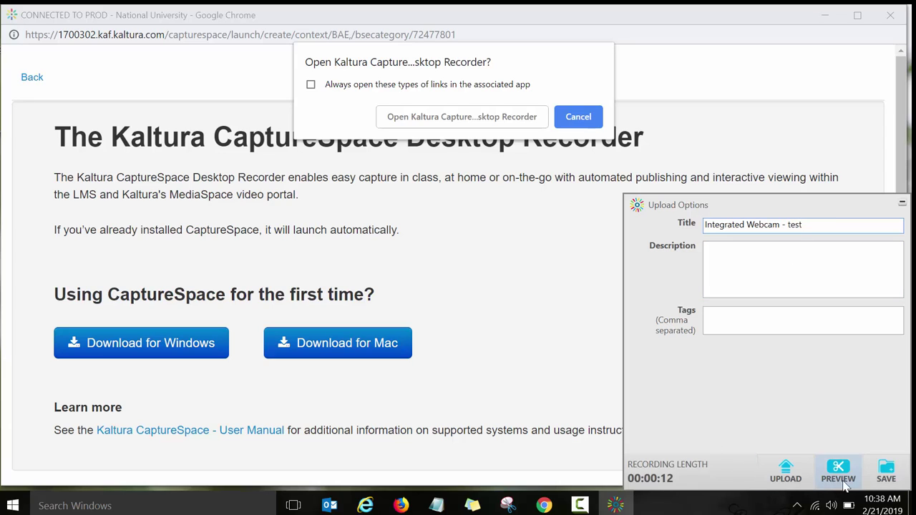
# Upload the webcam recording to Kaltura and close the CaptureSpace recorder.
pyautogui.click(786, 471)
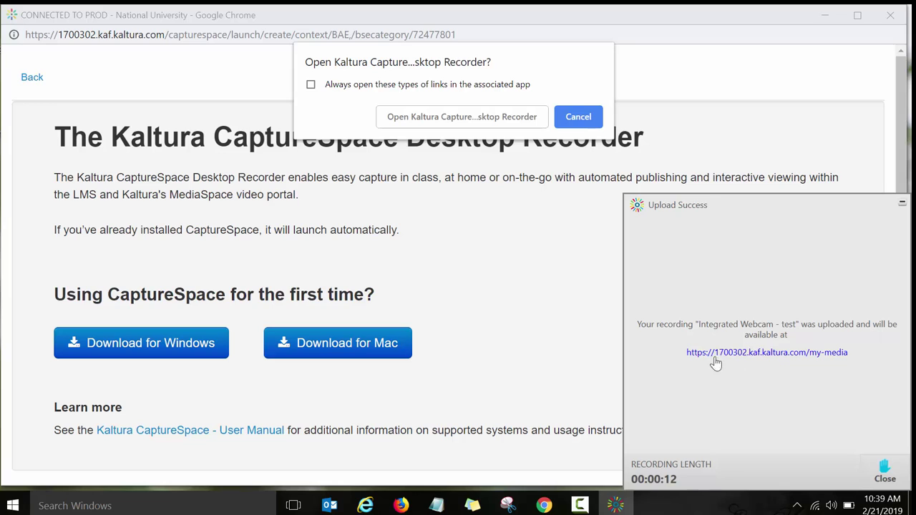
pyautogui.click(884, 475)
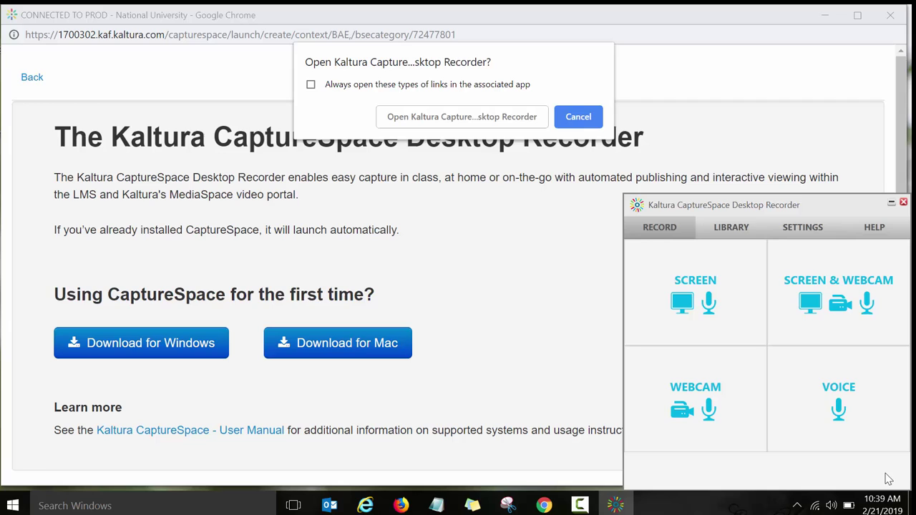
pyautogui.click(899, 203)
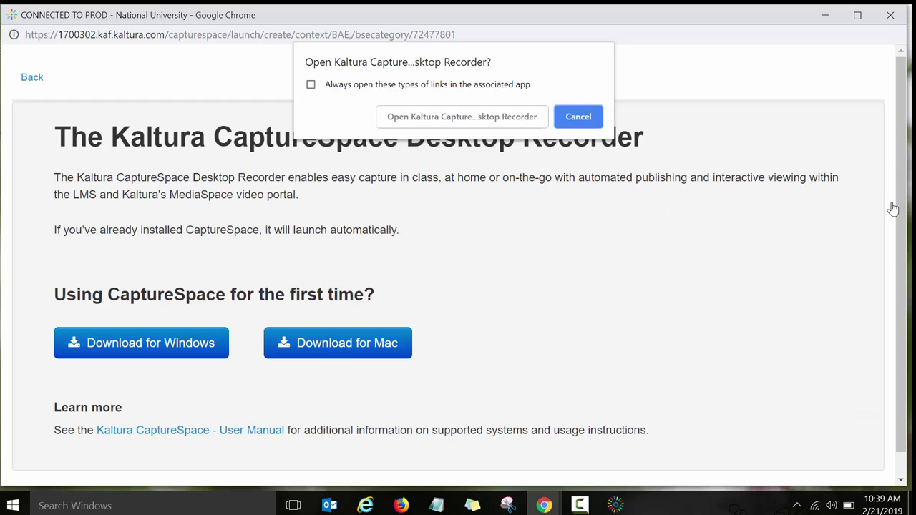
# Return to the blog entry in Chrome and embed the video "Screen Capture - 2019 Jan 31 05:13:56" from My Media.
pyautogui.click(826, 16)
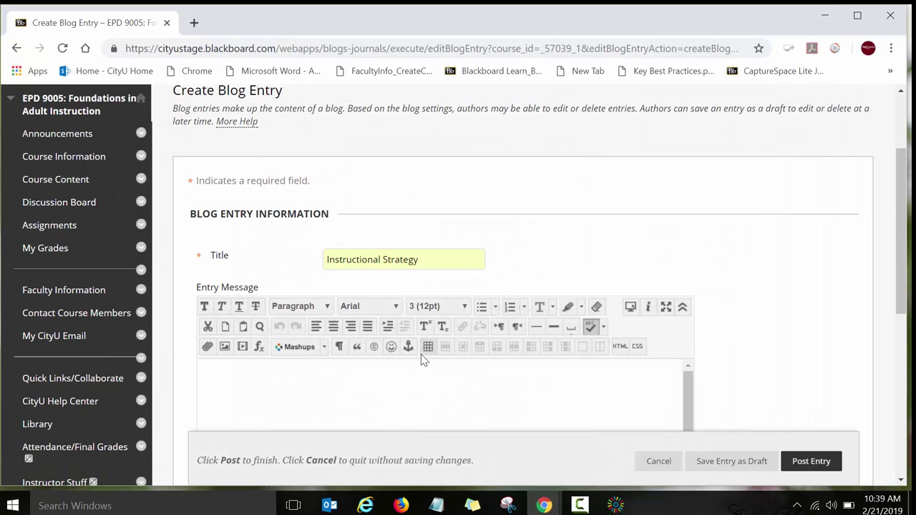
pyautogui.click(326, 348)
pyautogui.click(304, 413)
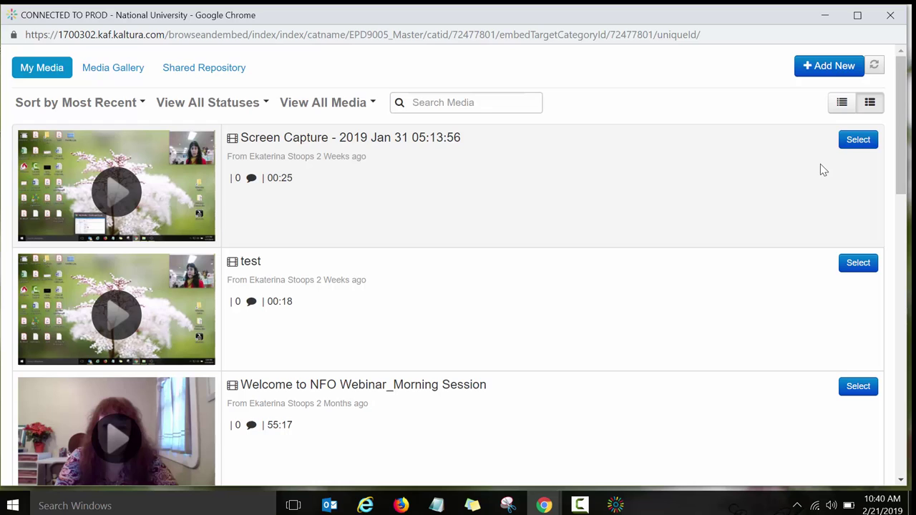
pyautogui.click(857, 140)
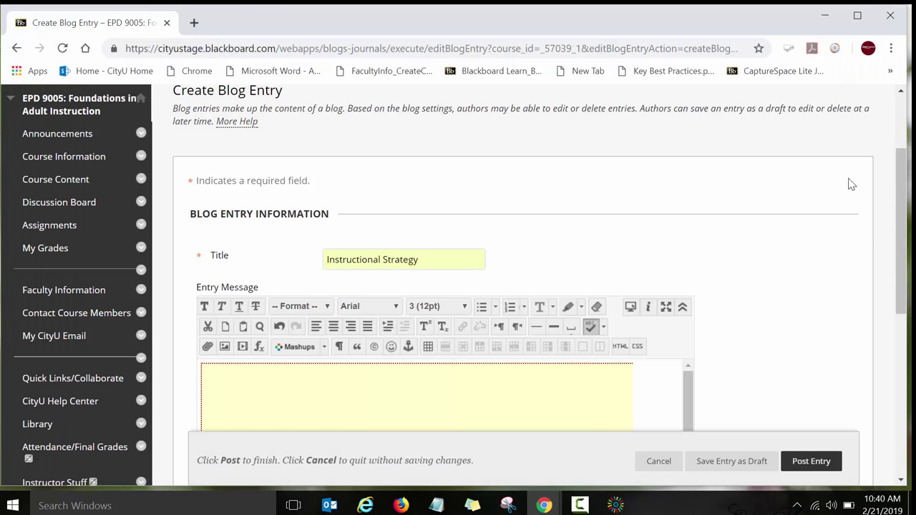
# Make blank space above the embedded video in the entry message and place the text cursor there.
pyautogui.moveTo(898, 238); pyautogui.dragTo(896, 300)
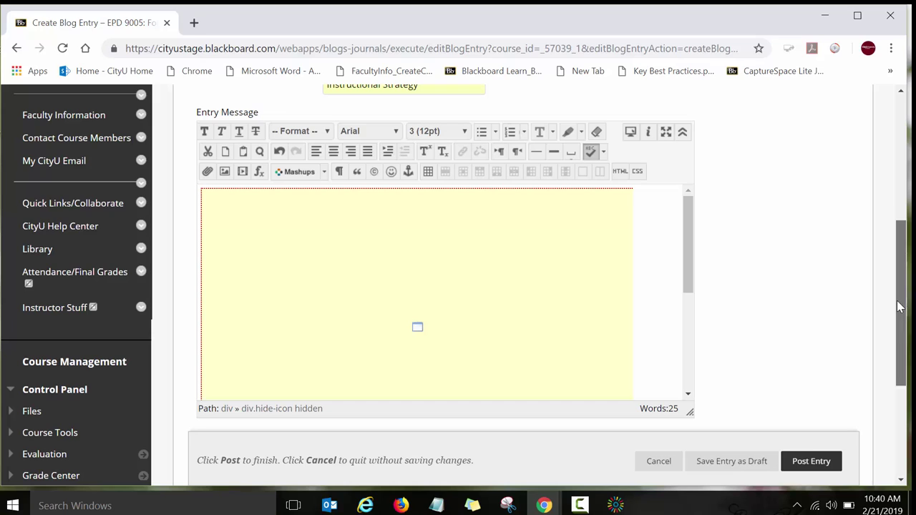
pyautogui.moveTo(691, 251); pyautogui.dragTo(691, 340)
pyautogui.click(645, 246)
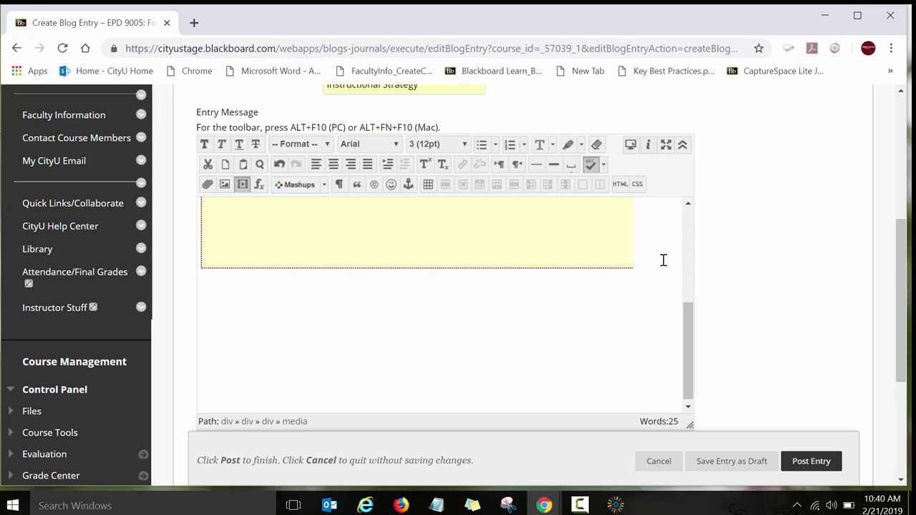
pyautogui.moveTo(687, 315)
pyautogui.mouseDown()
pyautogui.moveTo(685, 215)
pyautogui.moveTo(688, 317)
pyautogui.mouseUp()
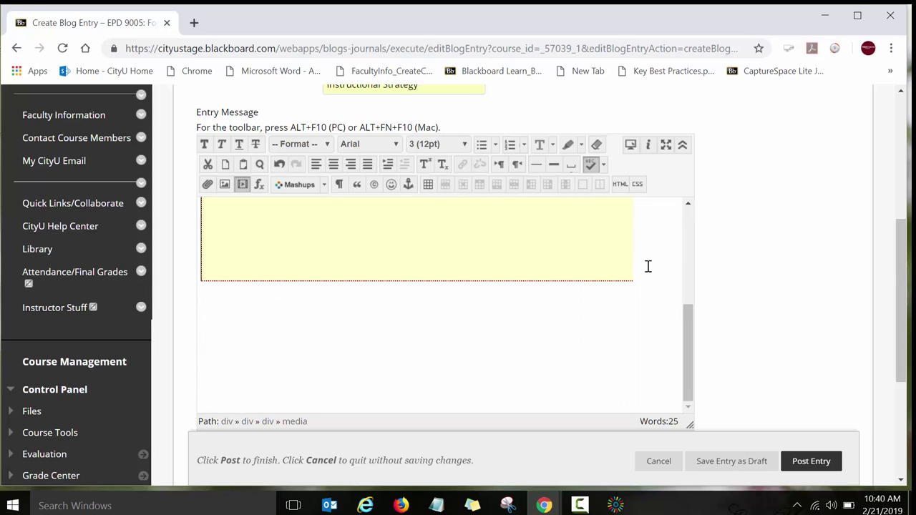
pyautogui.scroll(3, 430, 272)
pyautogui.click(271, 213)
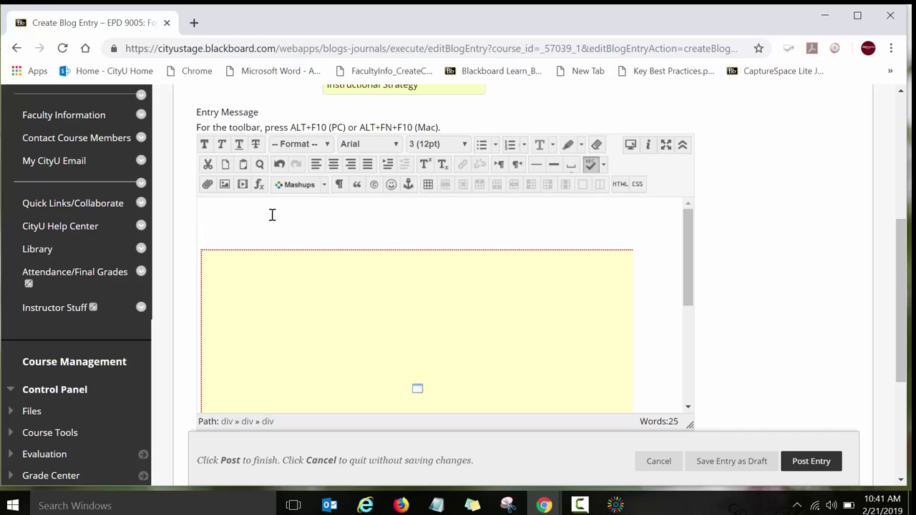
pyautogui.click(209, 186)
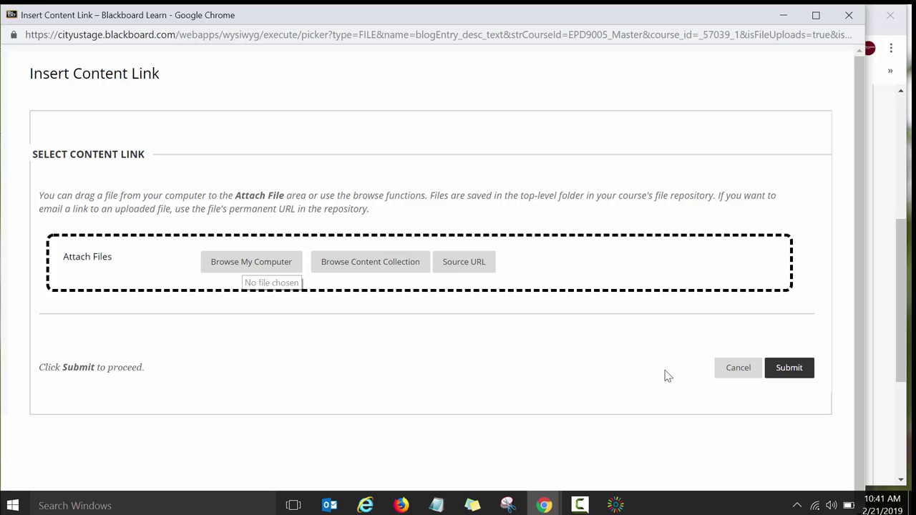
pyautogui.click(797, 372)
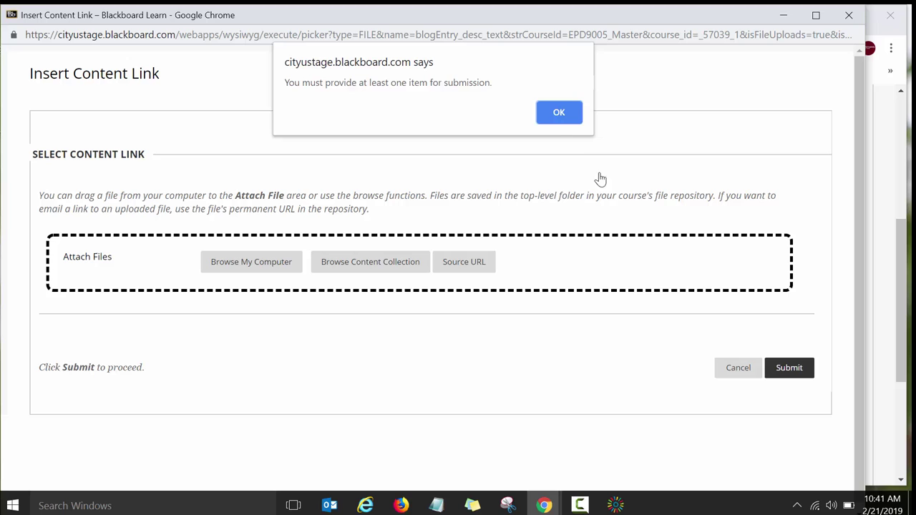
pyautogui.click(557, 112)
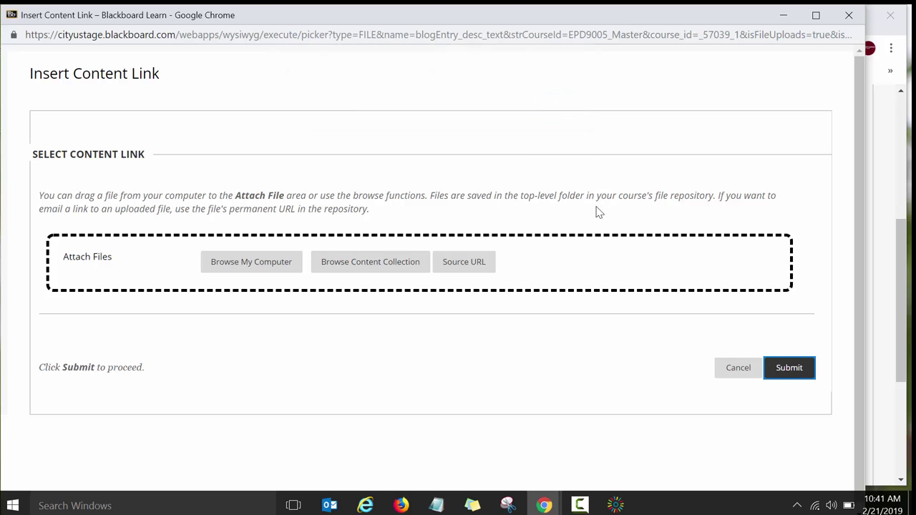
pyautogui.click(737, 370)
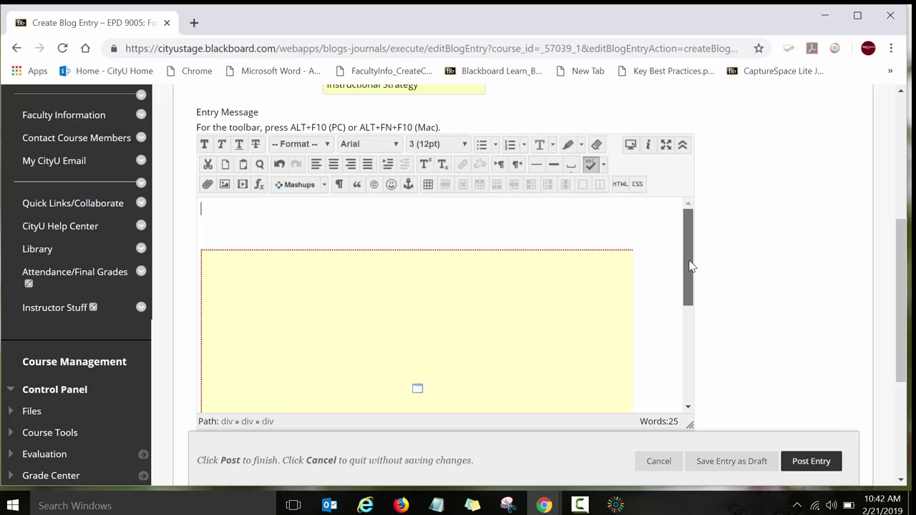
# Post the blog entry and view the published post with its embedded video.
pyautogui.moveTo(688, 261); pyautogui.dragTo(696, 365)
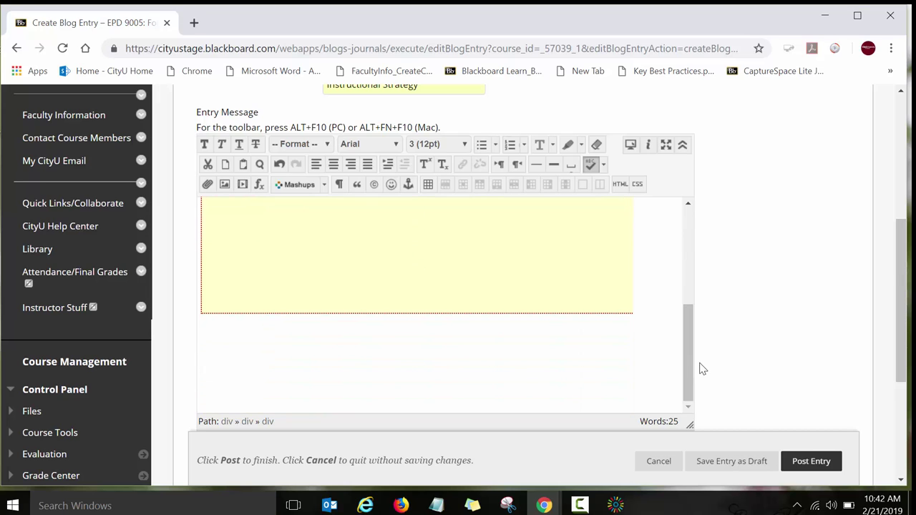
pyautogui.click(808, 467)
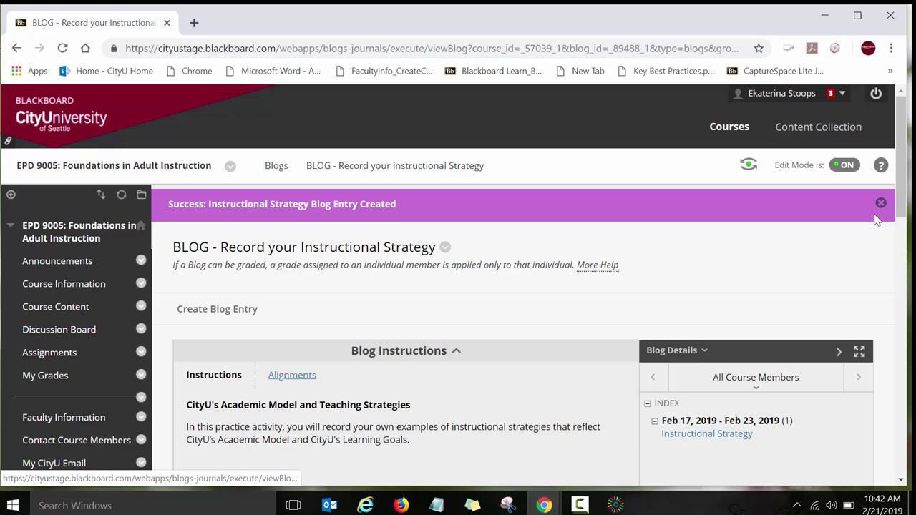
pyautogui.moveTo(903, 164); pyautogui.dragTo(905, 402)
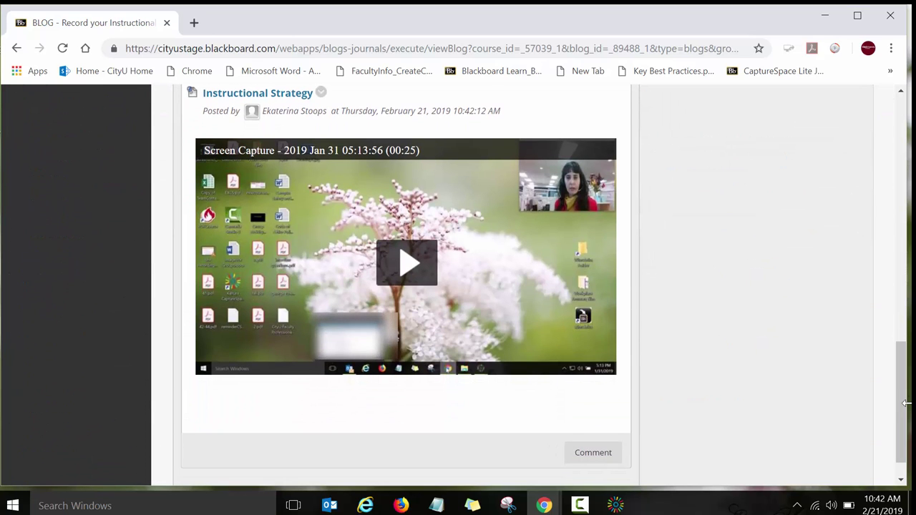